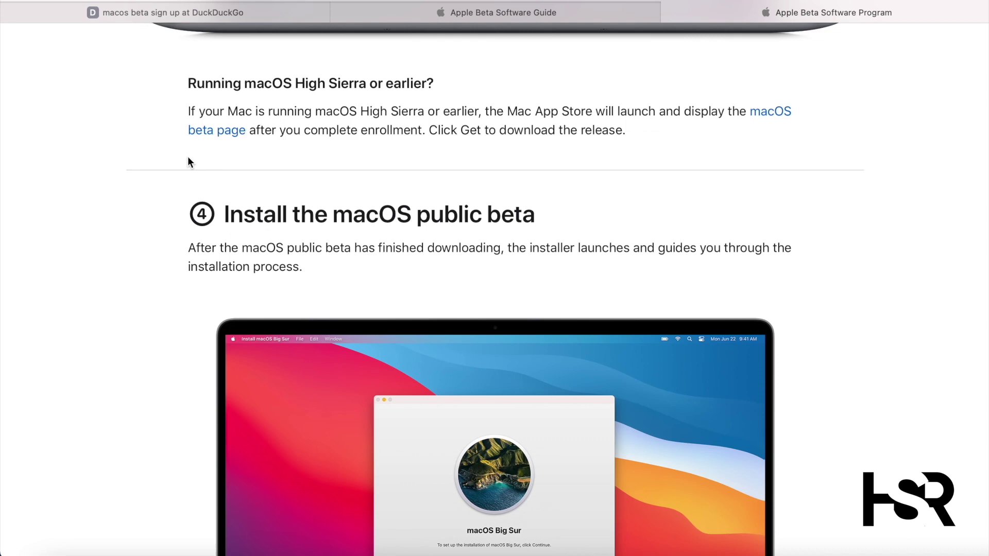
# Return to the DuckDuckGo 'macos beta sign up' results and click into the search query.
pyautogui.click(239, 12)
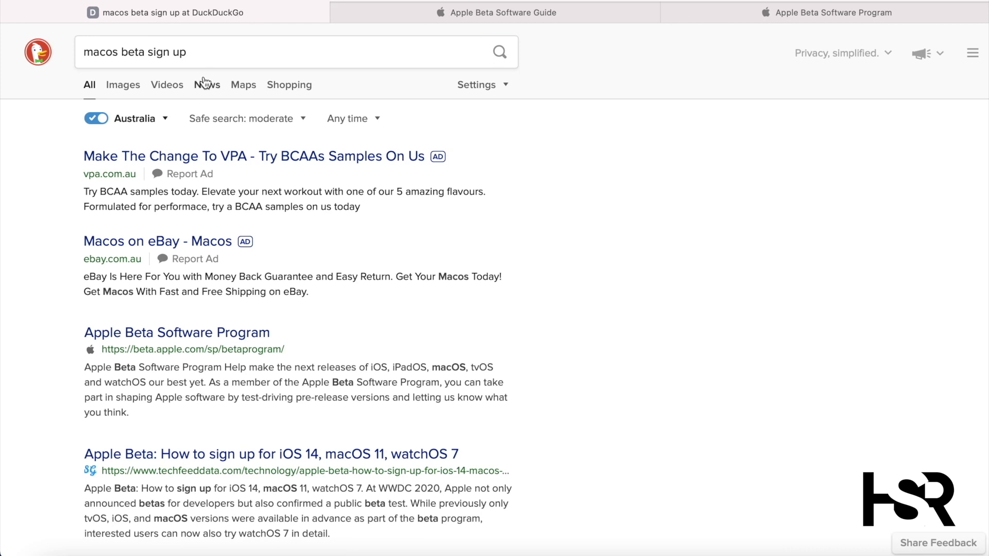
pyautogui.click(84, 58)
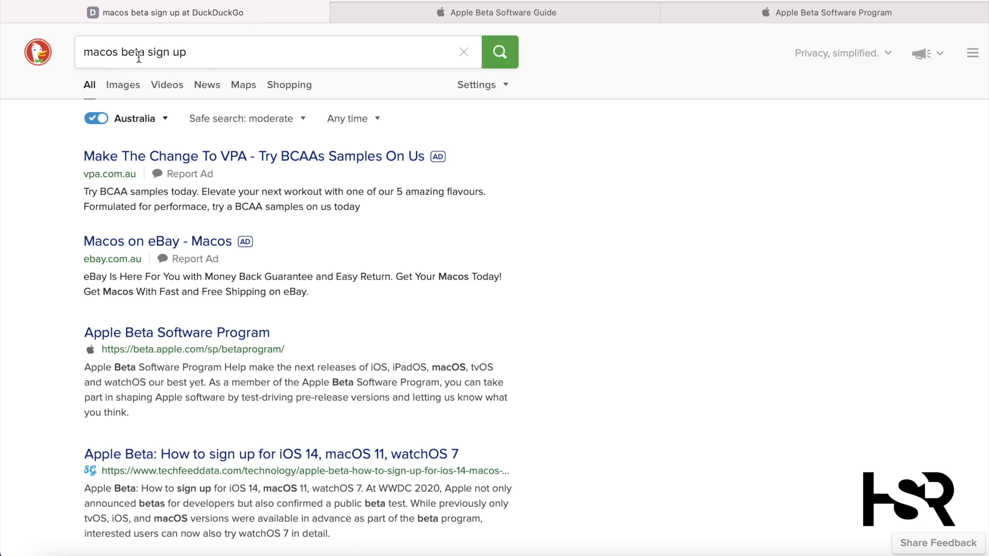
pyautogui.click(11, 64)
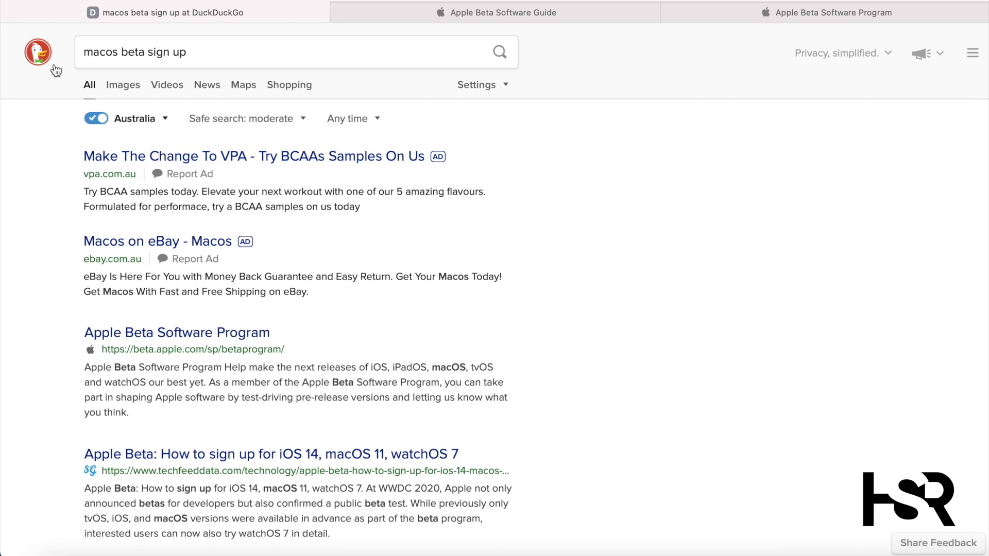
pyautogui.click(77, 65)
# Open the Apple Beta Software Program result, go back to the results, then switch to the Guide tab.
pyautogui.click(240, 353)
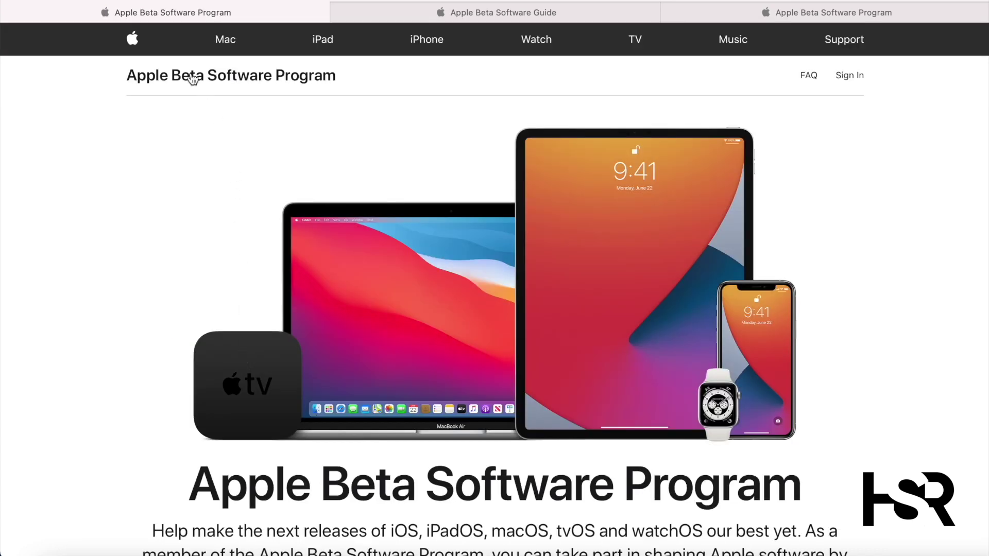
pyautogui.press('super+bracketleft')
pyautogui.click(446, 20)
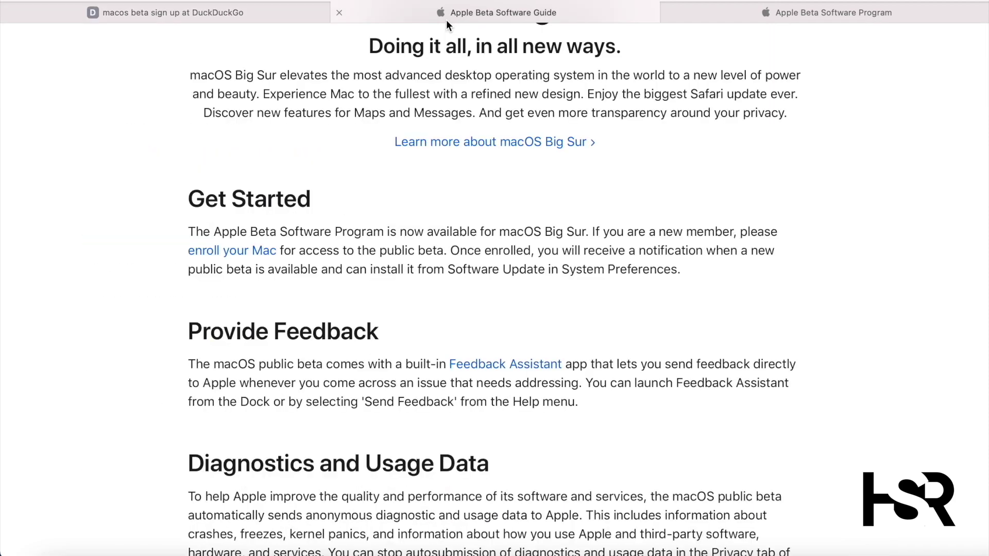
# Zoom in and scroll the Guide for Public Betas down to the macOS Big Sur Get Started section.
pyautogui.press('super+equal')
pyautogui.scroll(10, 441, 370)
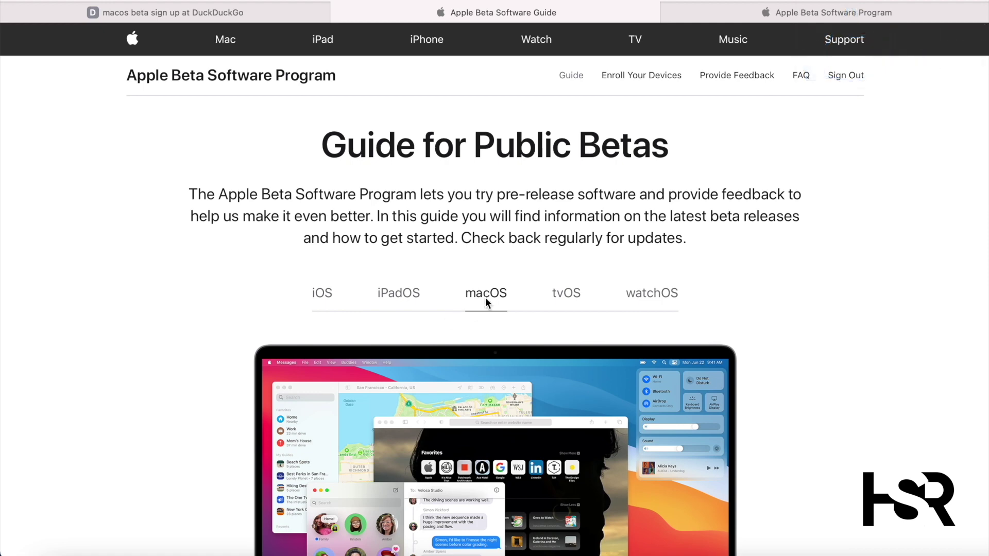
pyautogui.scroll(-5, 485, 298)
pyautogui.scroll(-7, 485, 297)
pyautogui.scroll(-2, 485, 298)
pyautogui.scroll(-6, 486, 297)
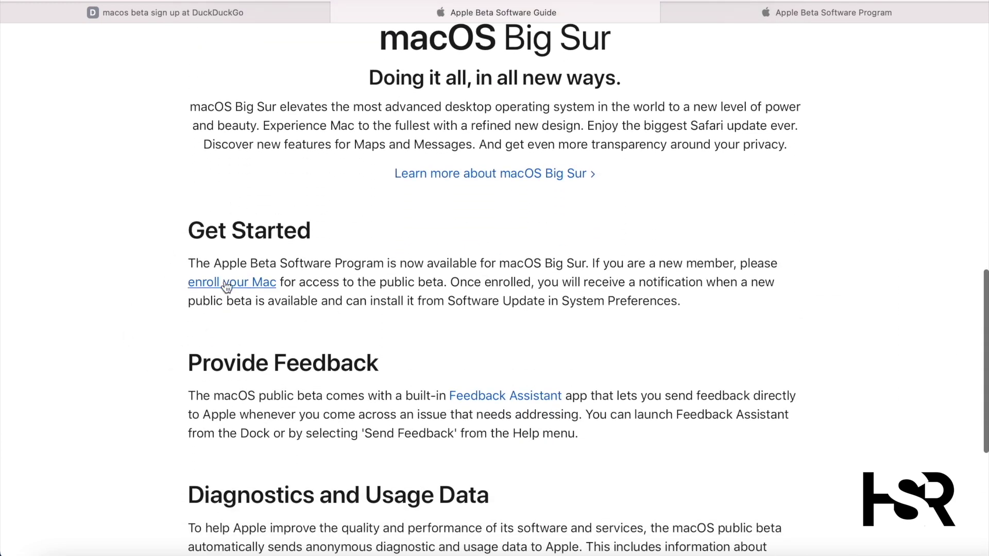
# On the enrollment tab, scroll from the top through step 1 Back up your Mac and step 2 Enroll your Mac.
pyautogui.click(825, 19)
pyautogui.scroll(15, 639, 201)
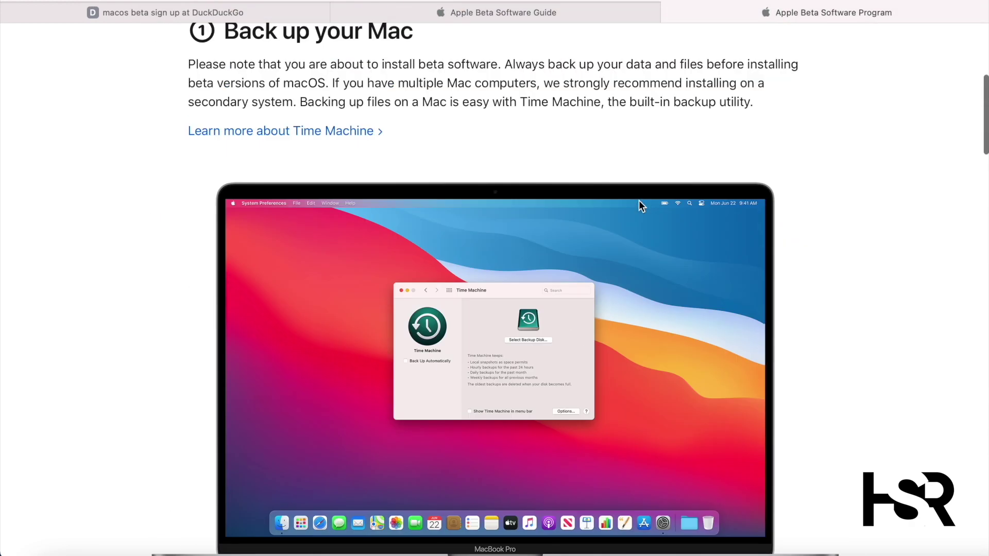
pyautogui.scroll(-5, 639, 201)
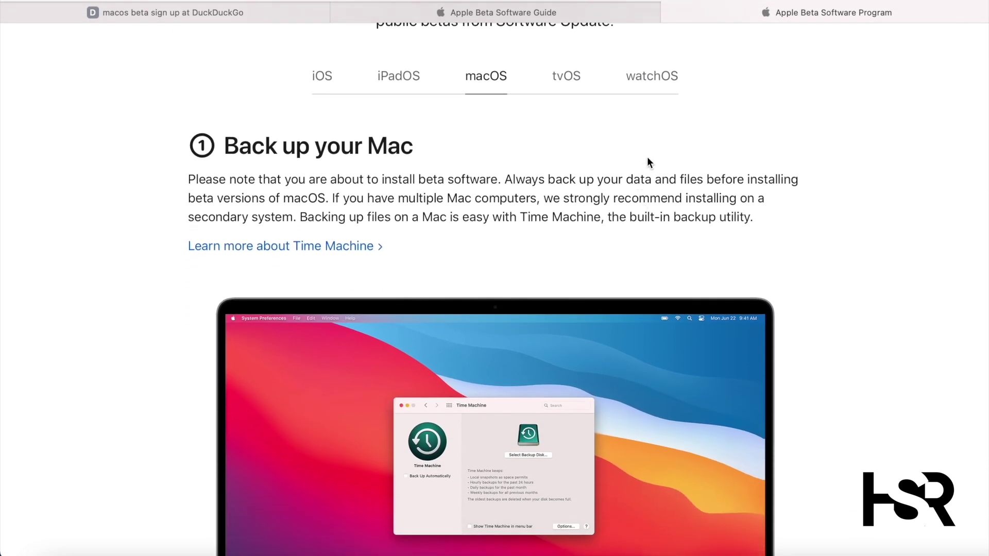
pyautogui.scroll(-2, 646, 164)
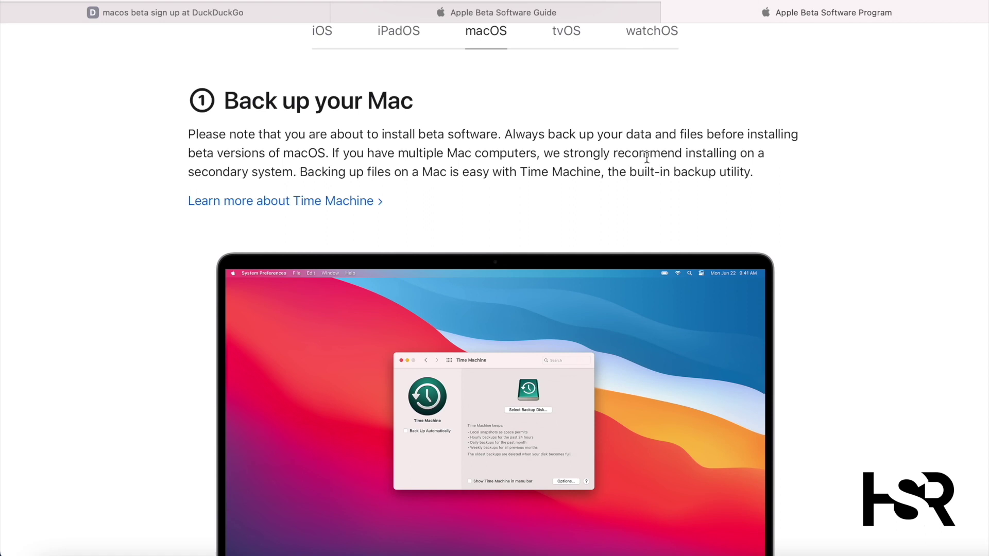
pyautogui.scroll(-6, 647, 157)
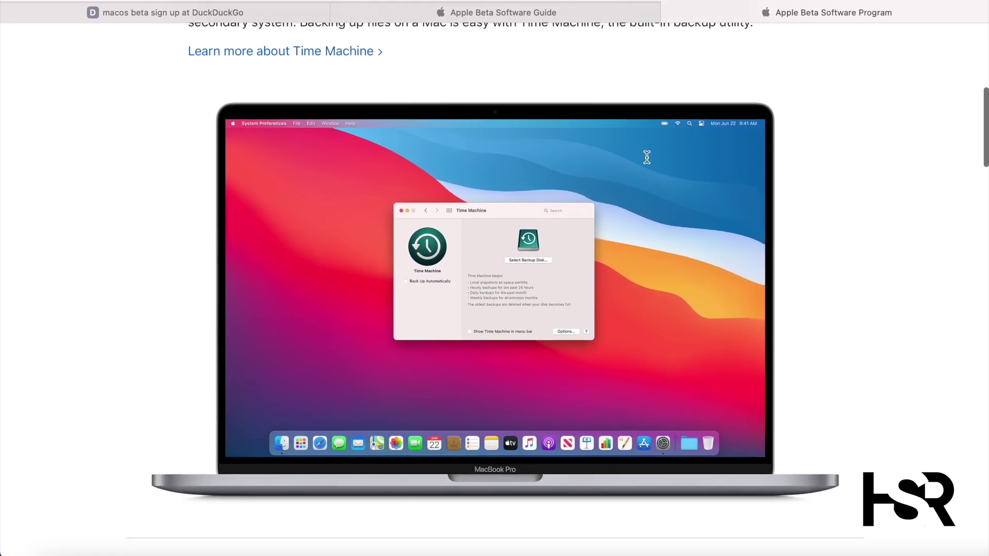
pyautogui.scroll(1, 647, 157)
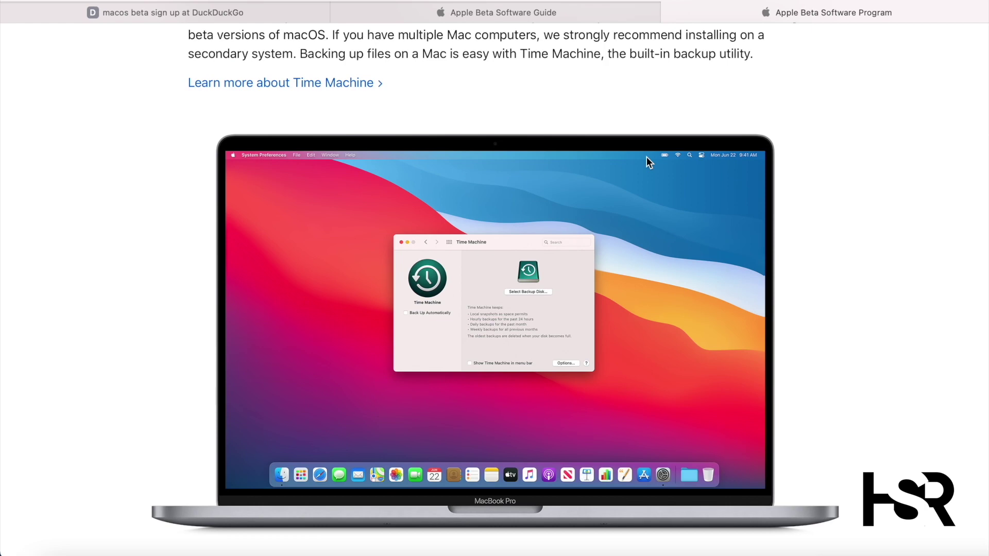
pyautogui.scroll(-10, 647, 157)
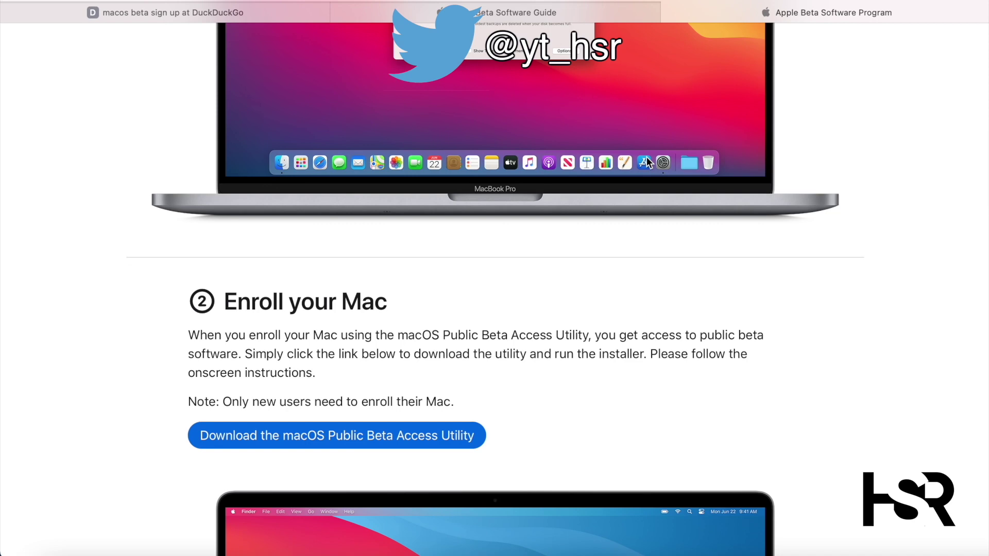
pyautogui.scroll(-3, 648, 160)
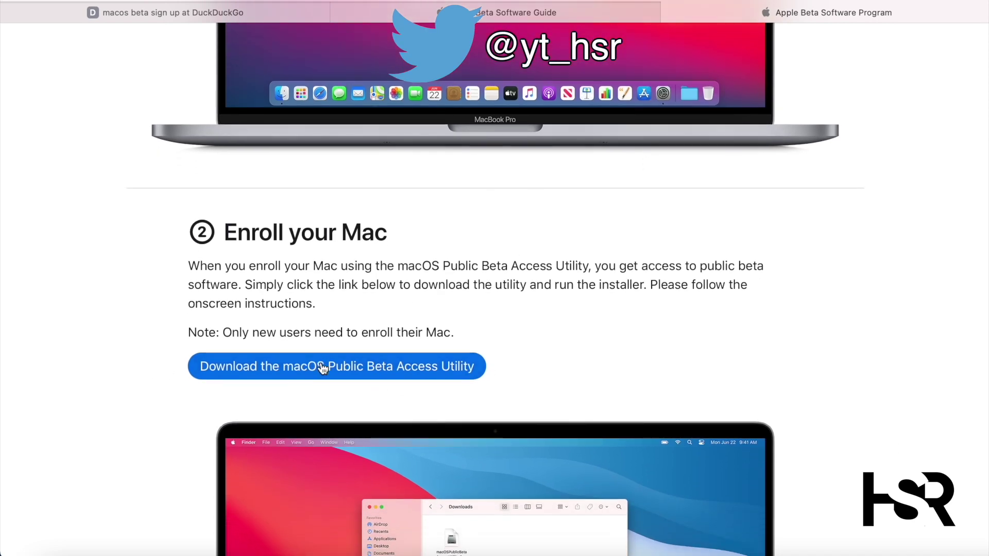
pyautogui.scroll(-2, 395, 386)
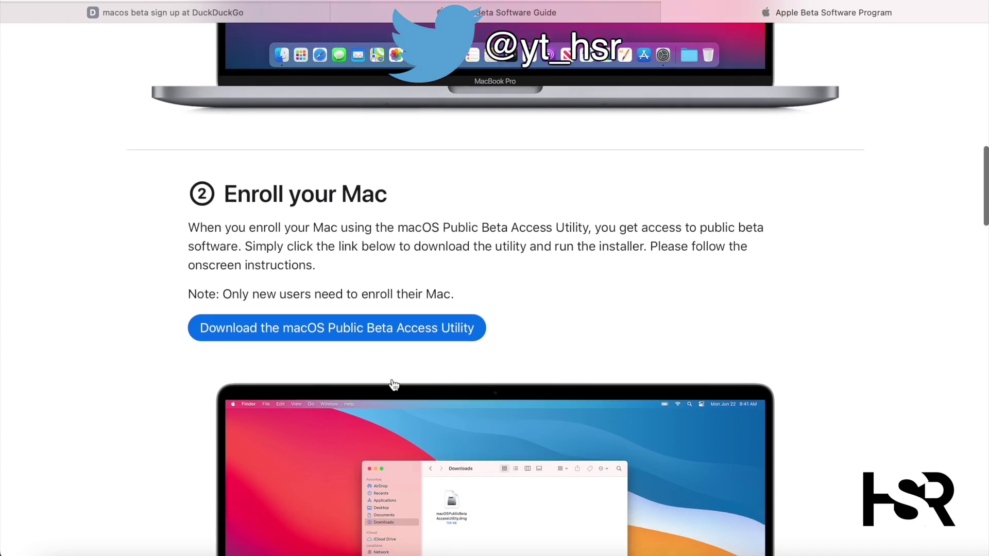
# Scroll past the Download and Install macOS public beta steps to step 5, Stay on the latest macOS public beta.
pyautogui.scroll(-20, 392, 378)
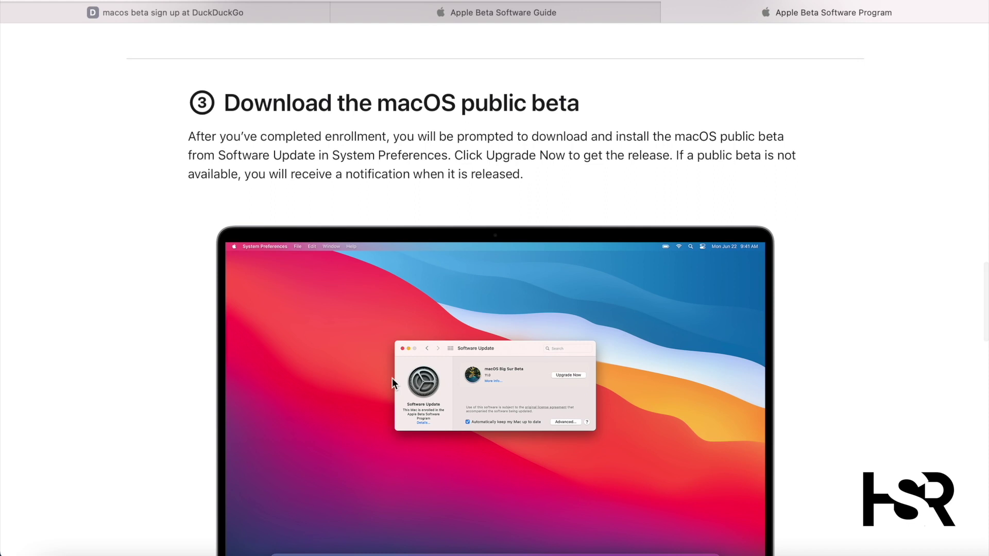
pyautogui.scroll(-2, 392, 378)
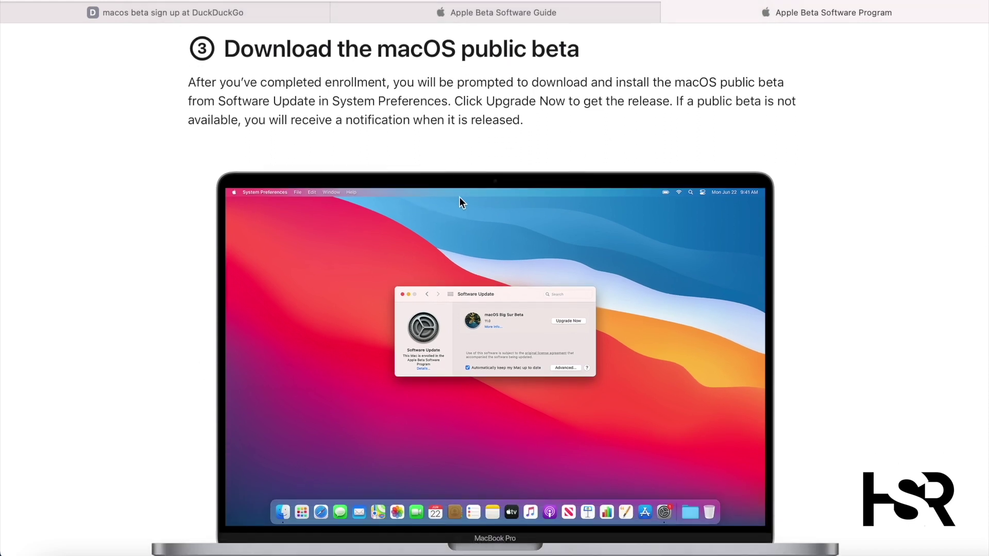
pyautogui.scroll(-2, 412, 404)
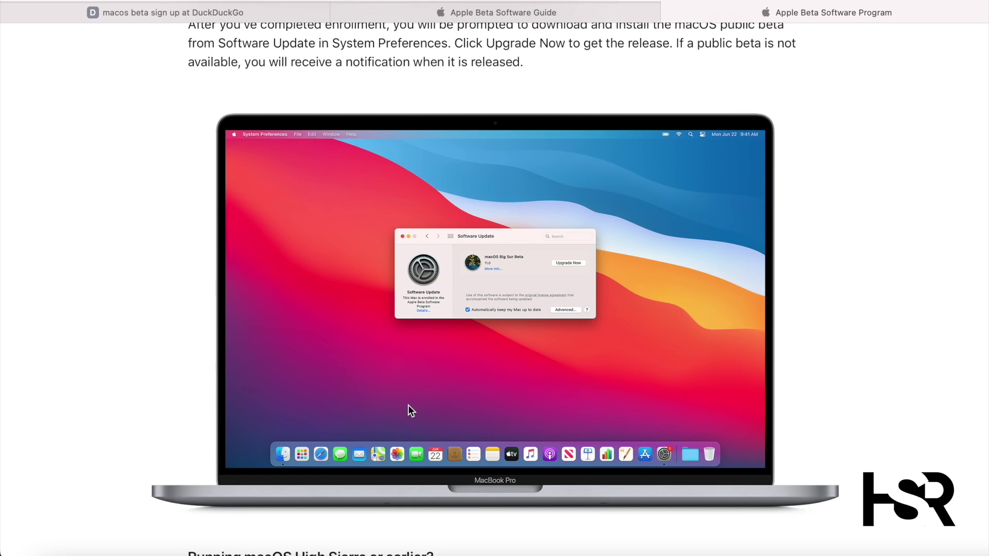
pyautogui.scroll(-3, 409, 406)
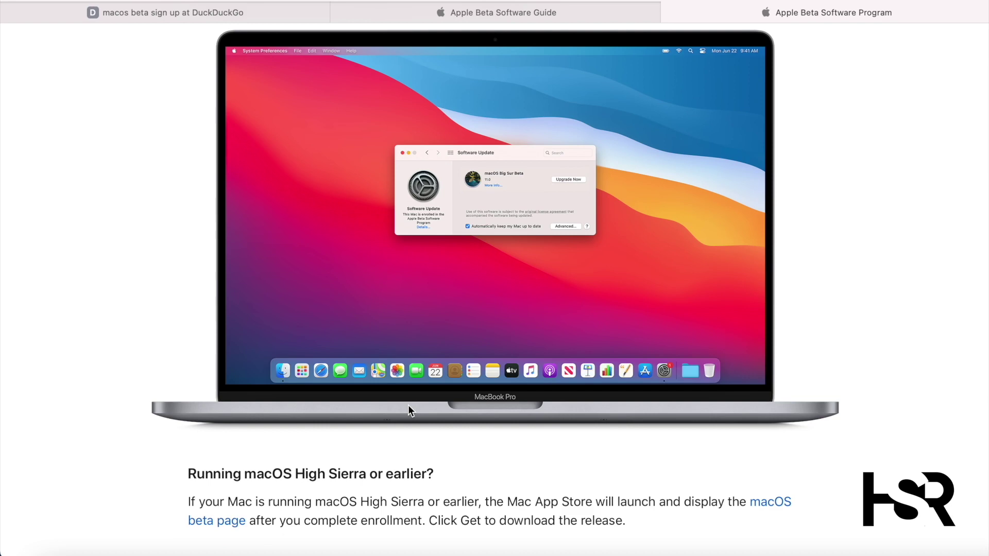
pyautogui.scroll(-10, 409, 407)
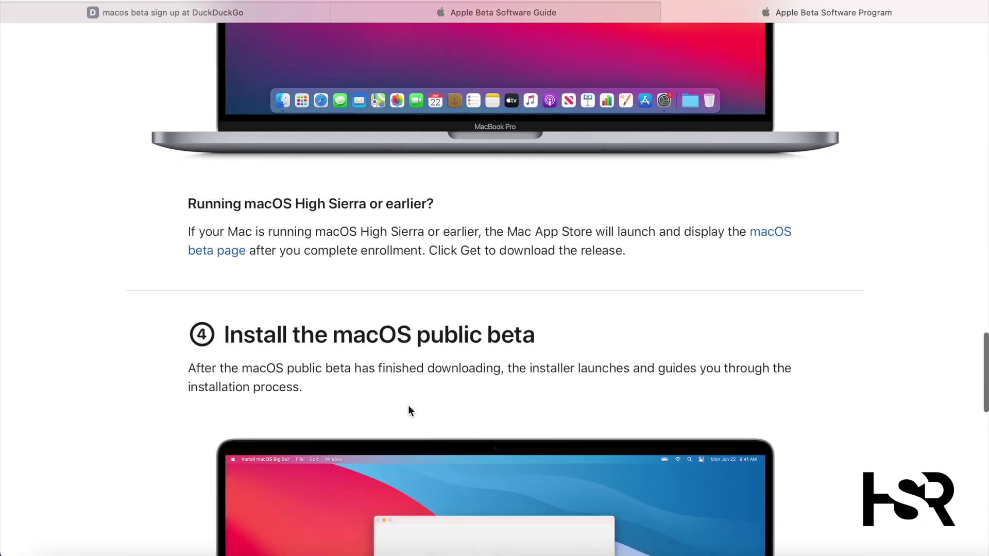
pyautogui.scroll(-10, 408, 406)
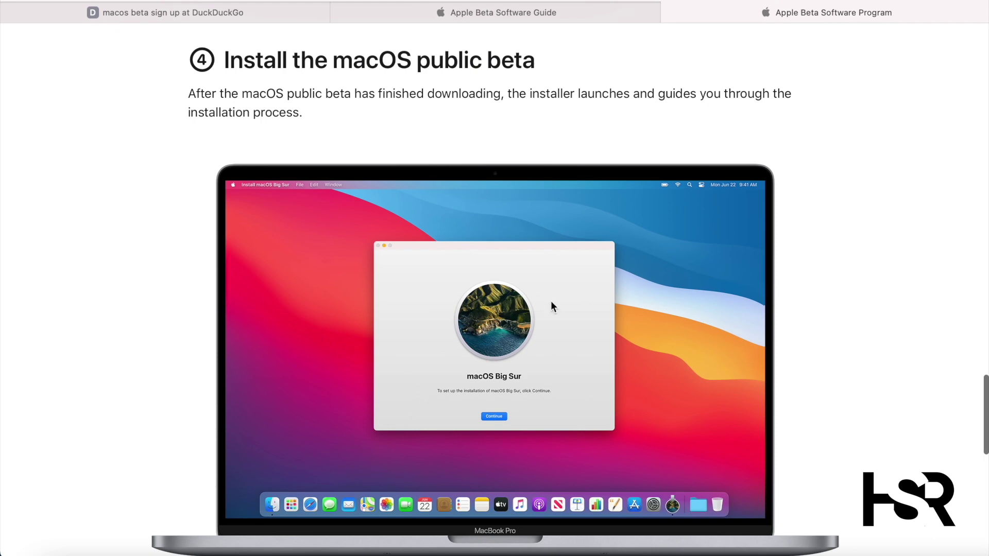
pyautogui.scroll(-5, 247, 333)
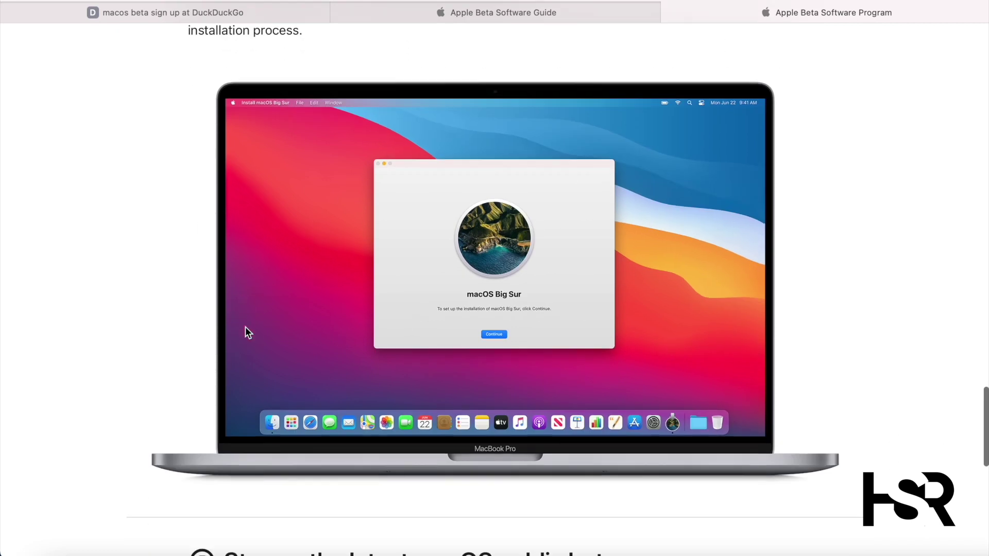
pyautogui.scroll(-15, 245, 327)
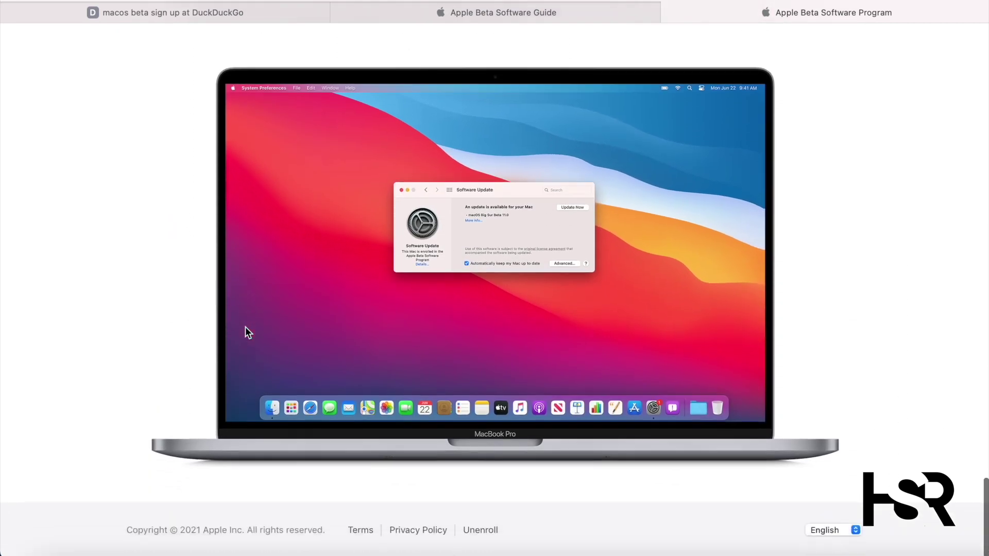
pyautogui.scroll(6, 245, 332)
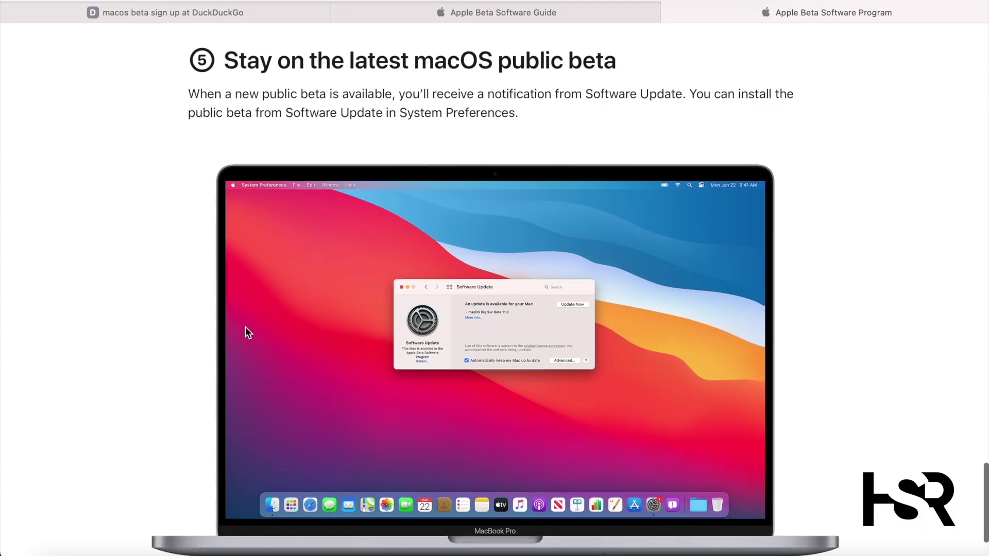